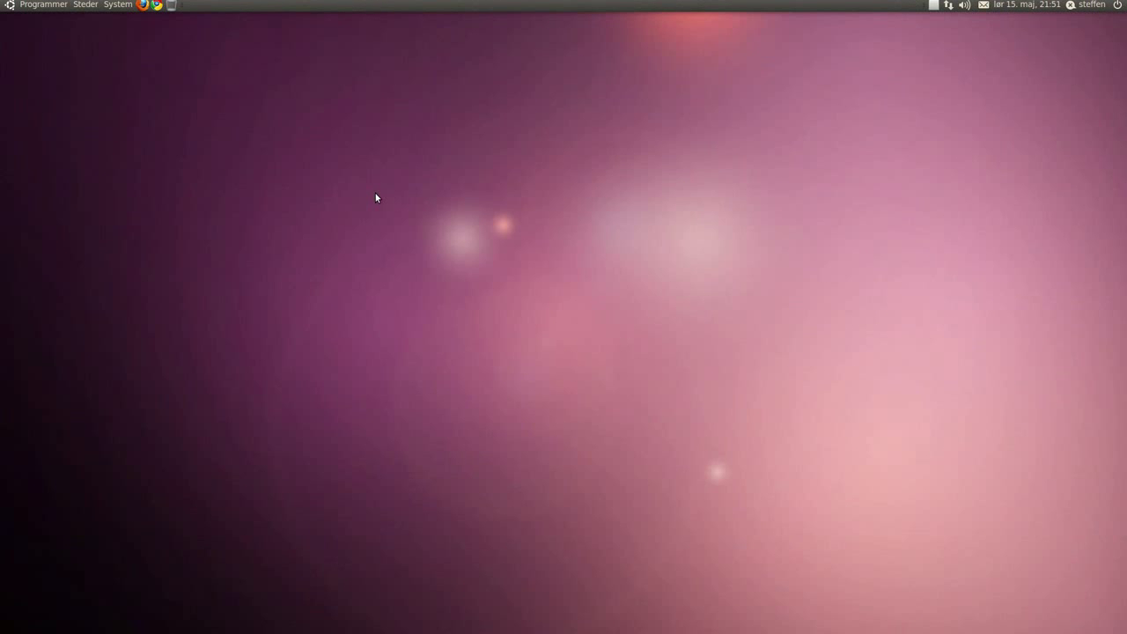
# Step: Open CompizConfig Settings Manager and bring up the Roter kubus plugin settings in the Desktop category
pyautogui.click(118, 5)
pyautogui.moveTo(137, 21)
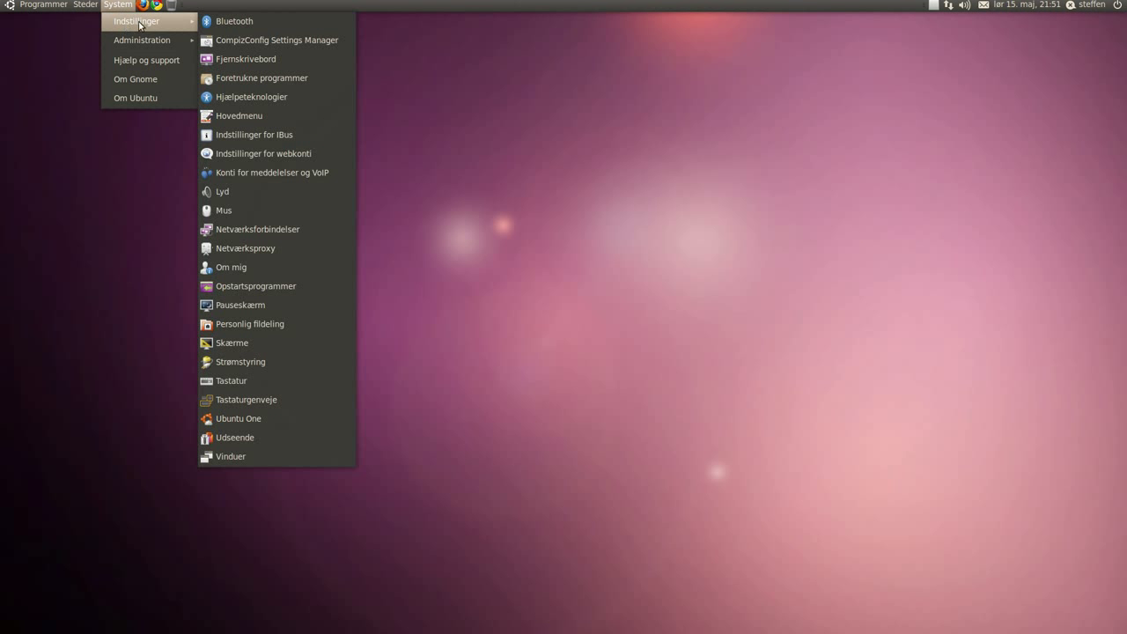
pyautogui.click(266, 40)
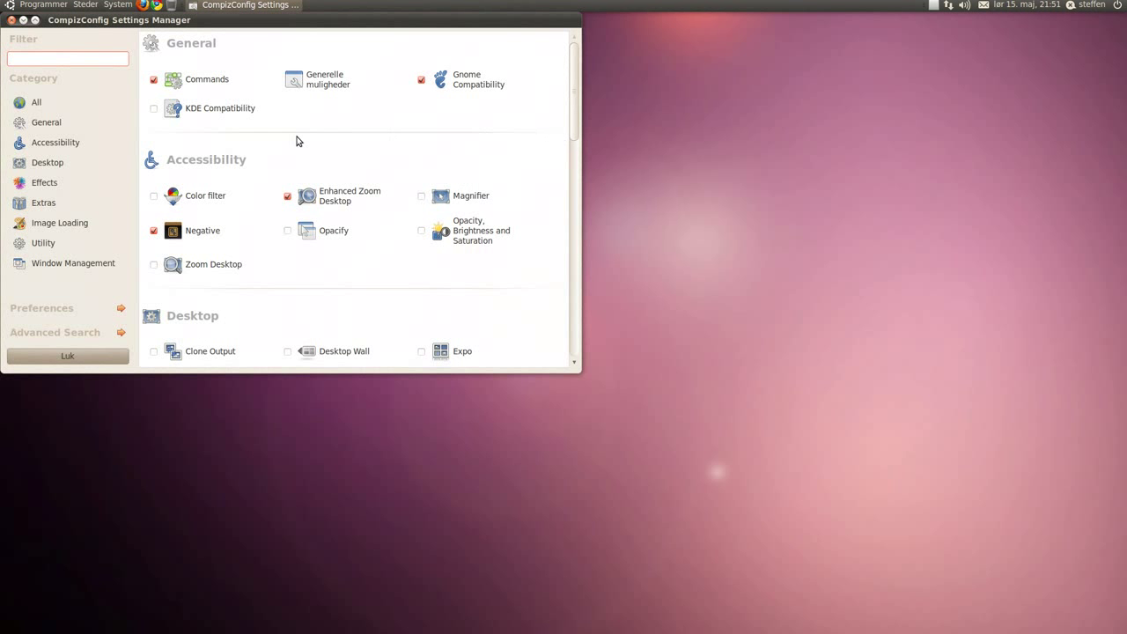
pyautogui.click(96, 163)
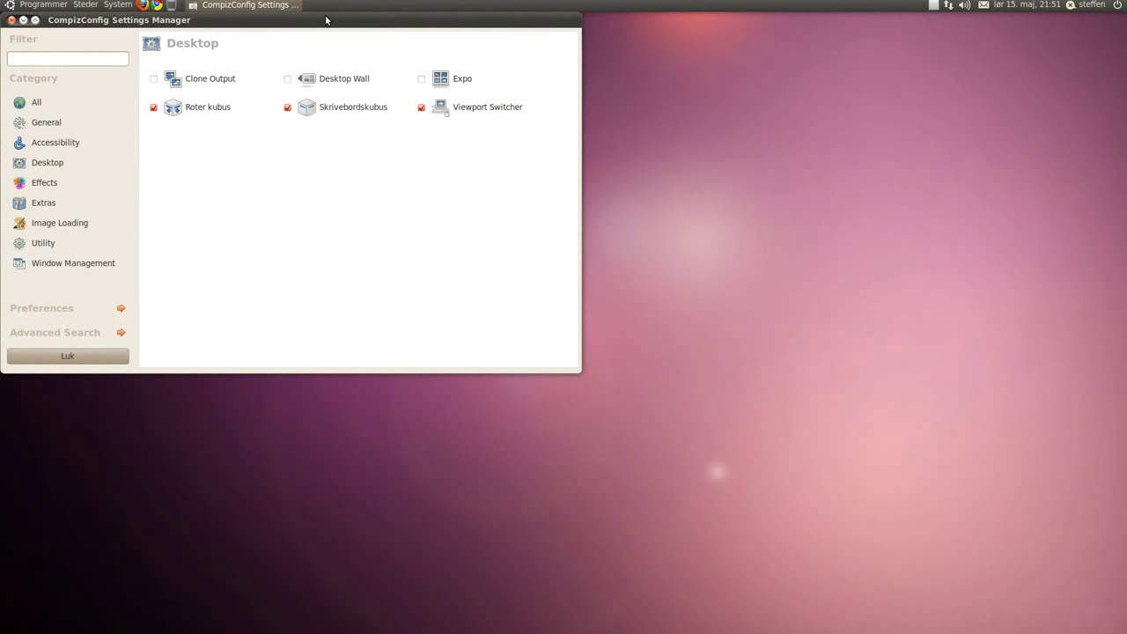
pyautogui.moveTo(327, 20); pyautogui.dragTo(536, 121)
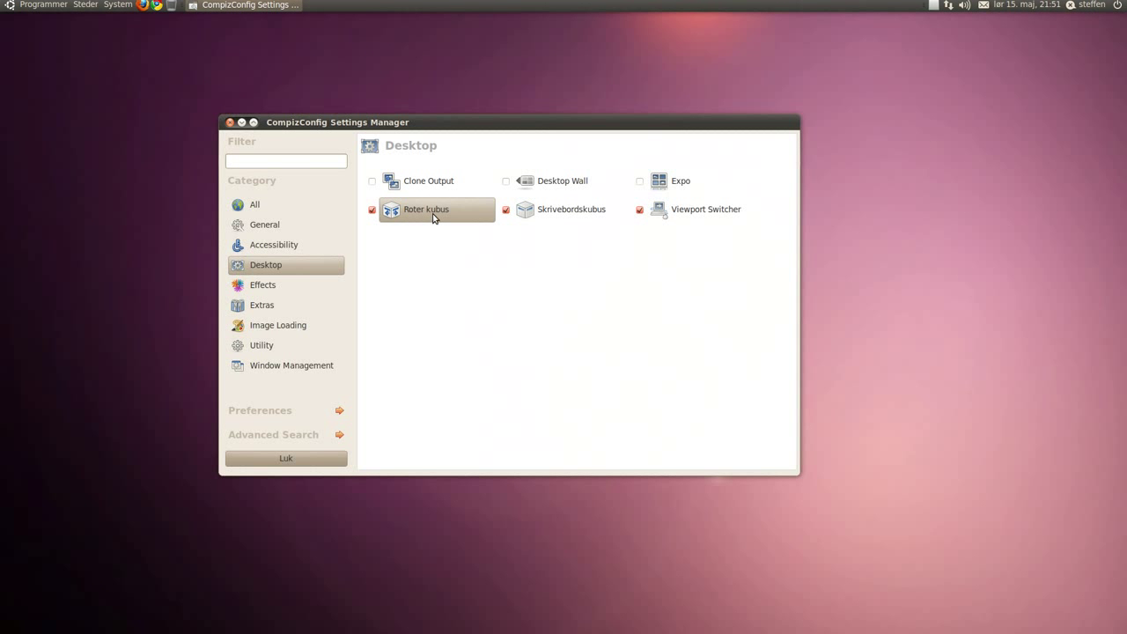
pyautogui.click(433, 218)
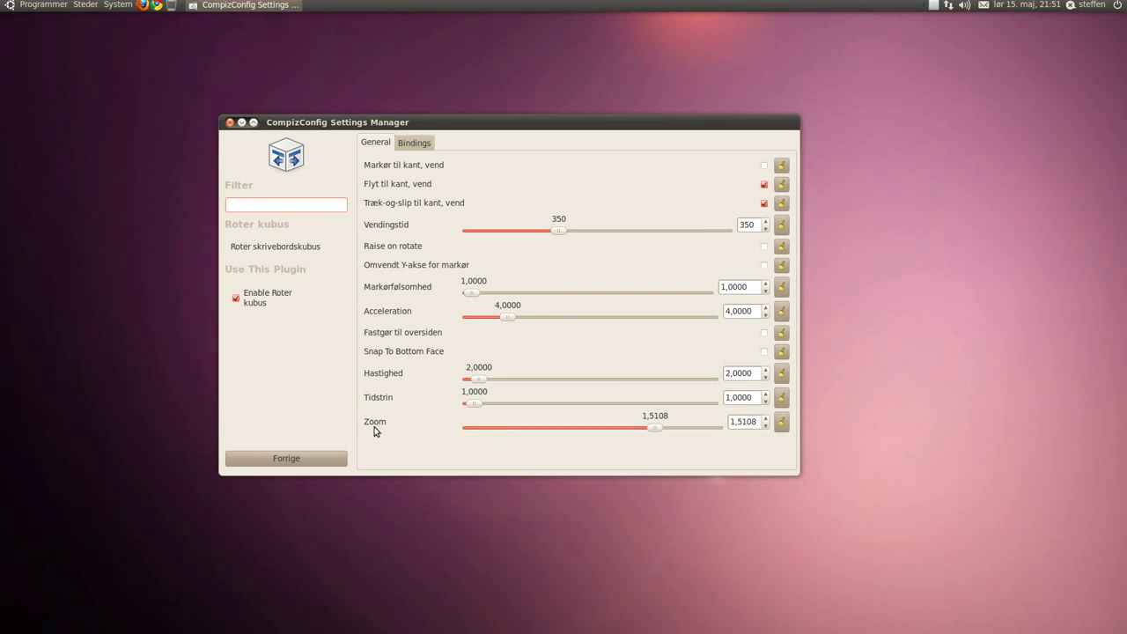
# Step: Try a Roter kubus Zoom of about 0,0671 and rotate the desktop cube to test it
pyautogui.moveTo(459, 449); pyautogui.dragTo(388, 445)
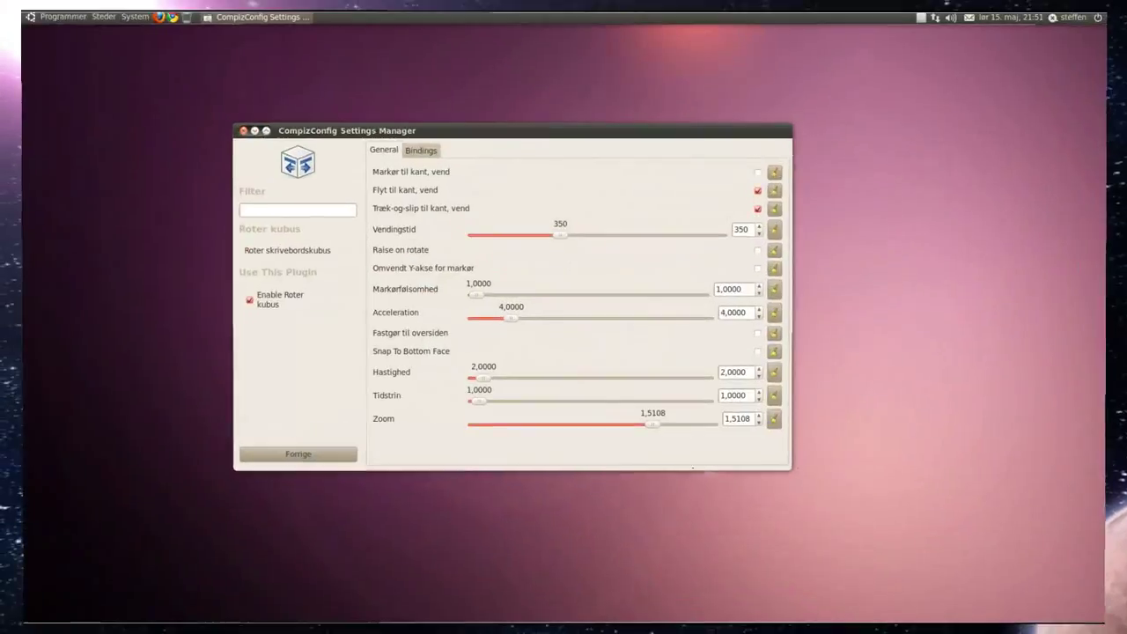
pyautogui.moveTo(646, 428); pyautogui.dragTo(468, 428)
pyautogui.hotkey('ctrl', 'alt', 'Left')
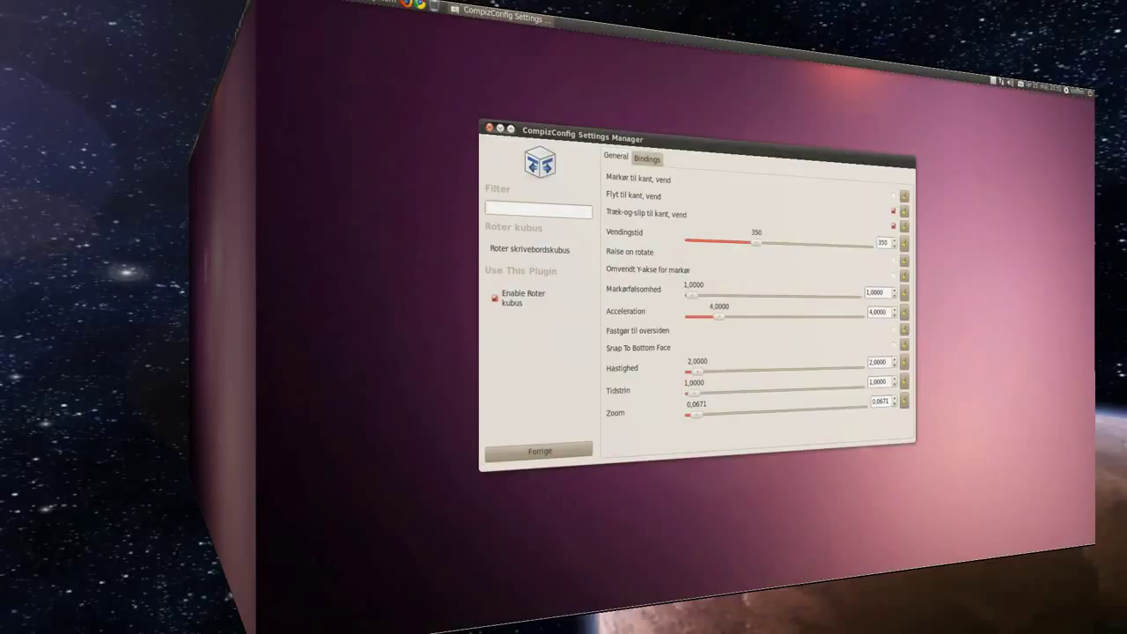
pyautogui.hotkey('ctrl', 'alt', 'Right')
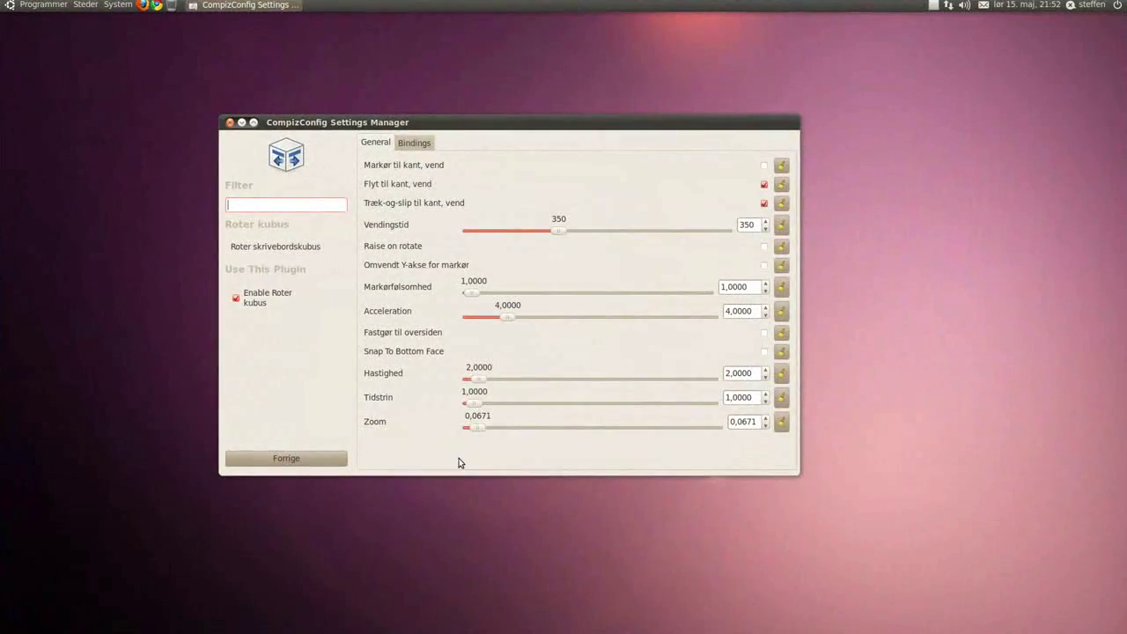
# Step: Try the Roter kubus Zoom at 2,0000 and settle it at about 1,4676
pyautogui.moveTo(477, 429); pyautogui.dragTo(745, 431)
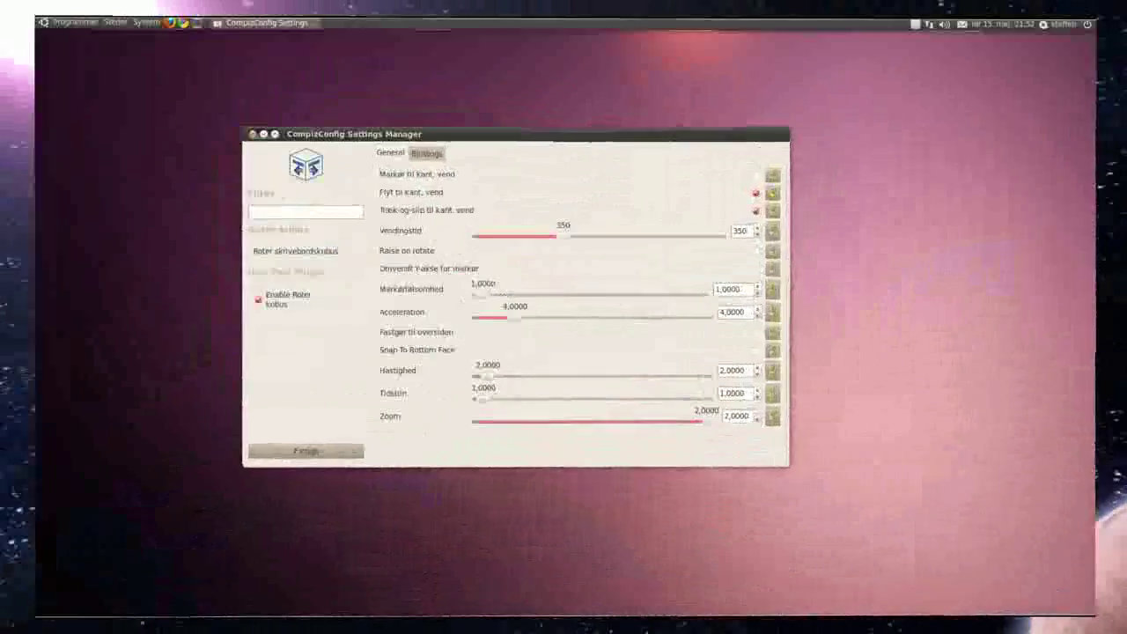
pyautogui.moveTo(714, 429); pyautogui.dragTo(653, 432)
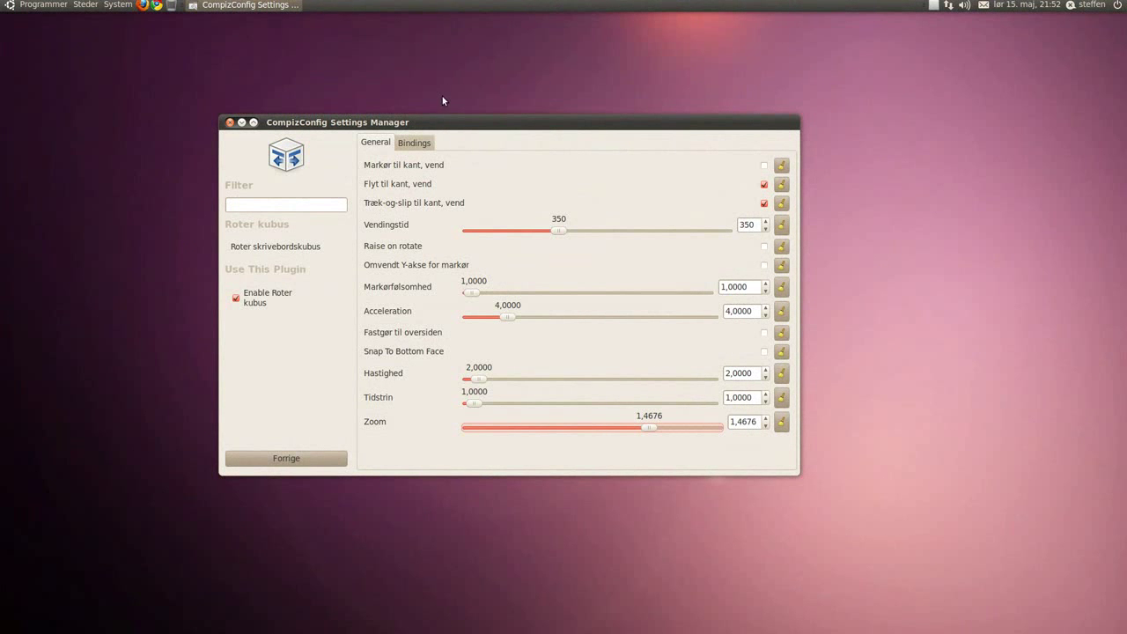
# Step: Review the Rotate cube bindings and try mouse rotation of the cube from the empty desktop area
pyautogui.click(418, 146)
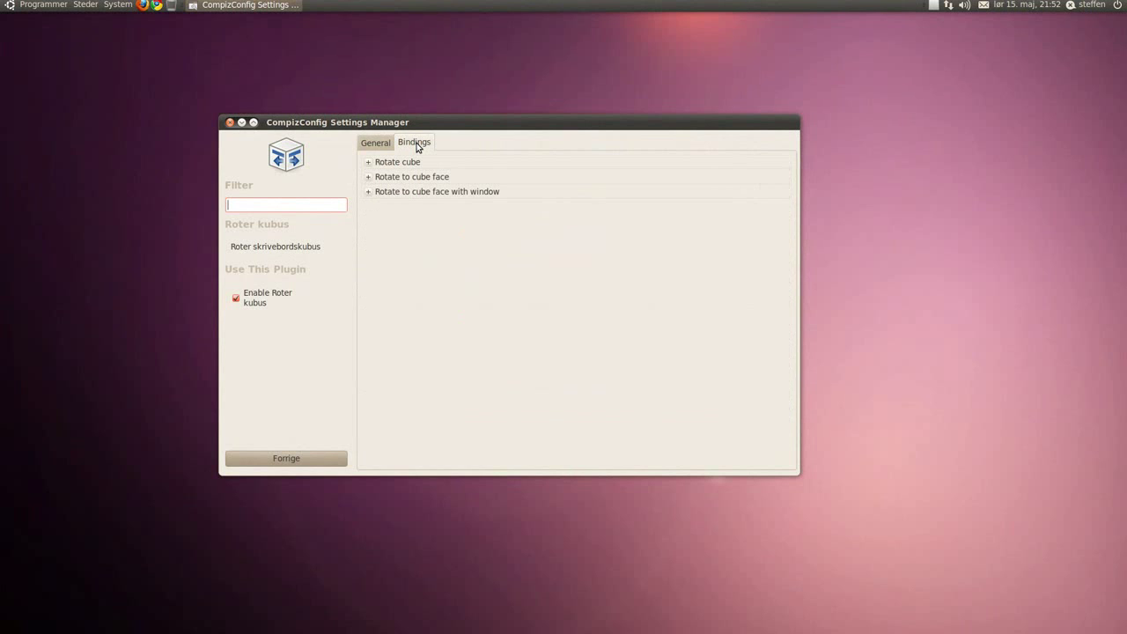
pyautogui.click(370, 164)
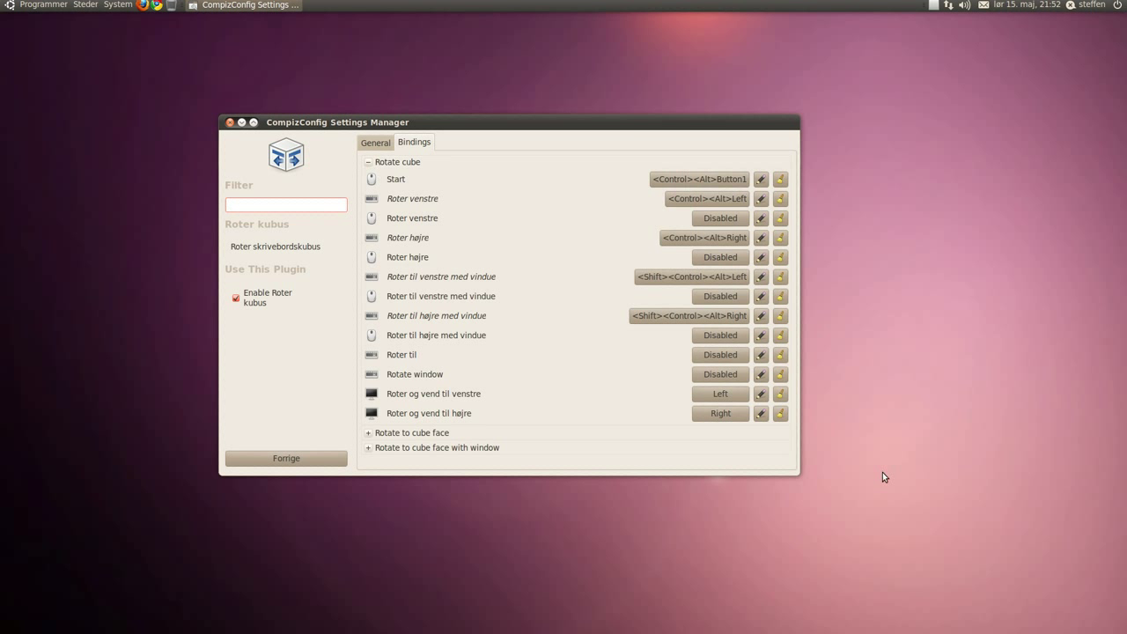
pyautogui.moveTo(883, 473); pyautogui.dragTo(862, 559)
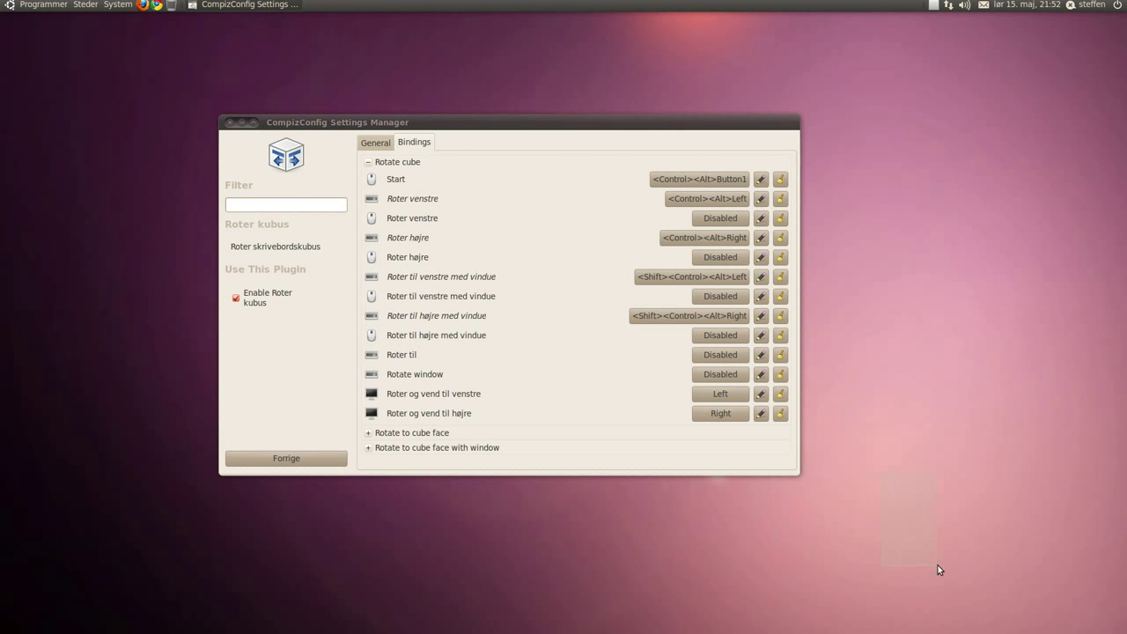
pyautogui.moveTo(938, 565); pyautogui.dragTo(966, 561)
pyautogui.moveTo(974, 464); pyautogui.dragTo(945, 332)
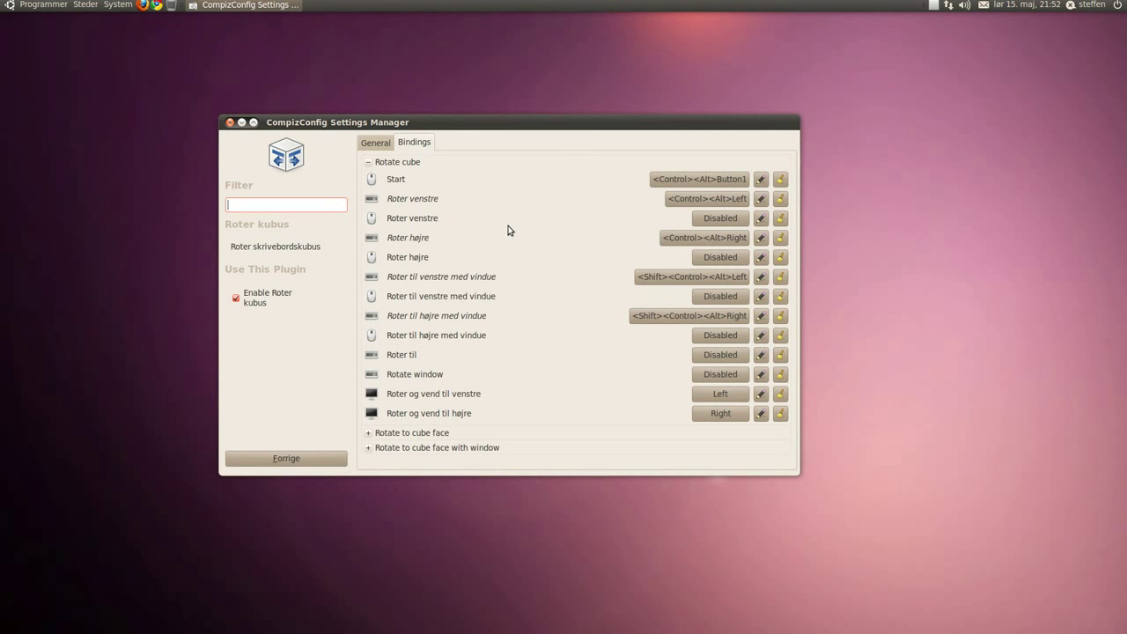
# Step: Test the Roter venstre and Roter højre keyboard bindings by turning the desktop cube back and forth
pyautogui.hotkey('ctrl', 'alt', 'Left')
pyautogui.hotkey('ctrl', 'alt', 'Right')
pyautogui.hotkey('ctrl', 'alt', 'Left')
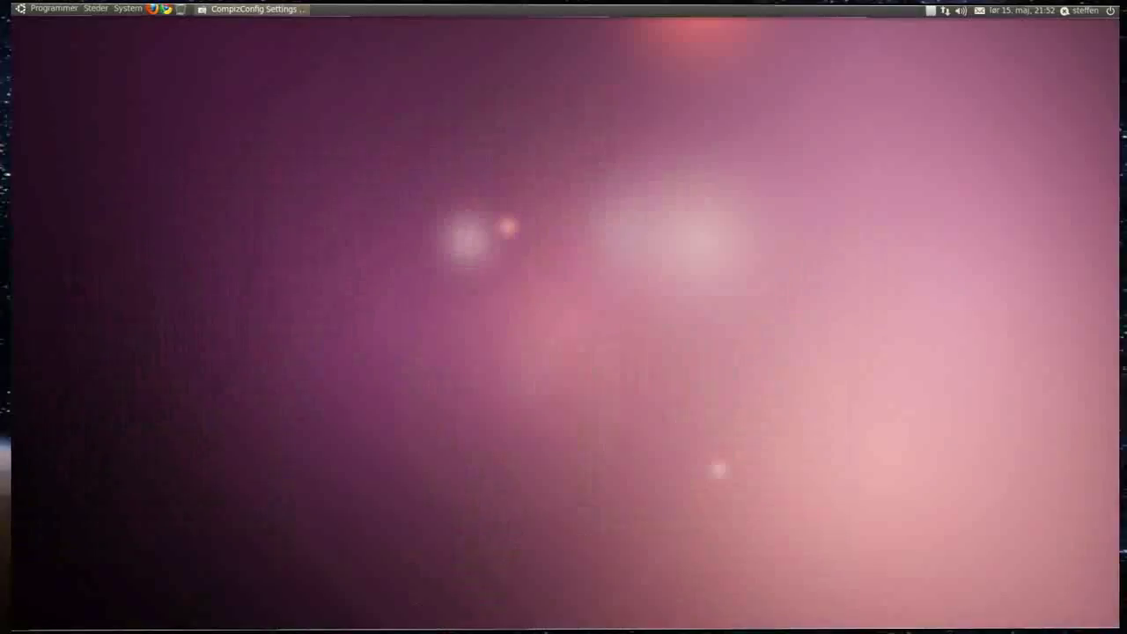
pyautogui.hotkey('ctrl', 'alt', 'Right')
pyautogui.hotkey('ctrl', 'alt', 'Left')
pyautogui.hotkey('ctrl', 'alt', 'Right')
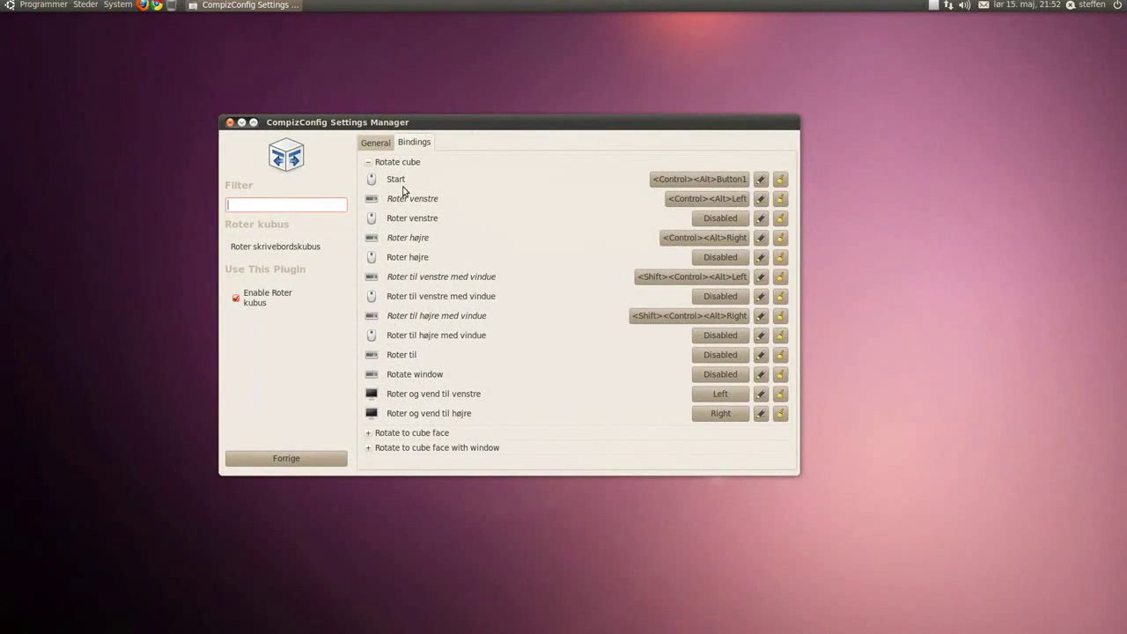
# Step: Check the Rotate to cube face and Rotate to cube face with window bindings, and return to the plugin list
pyautogui.click(369, 163)
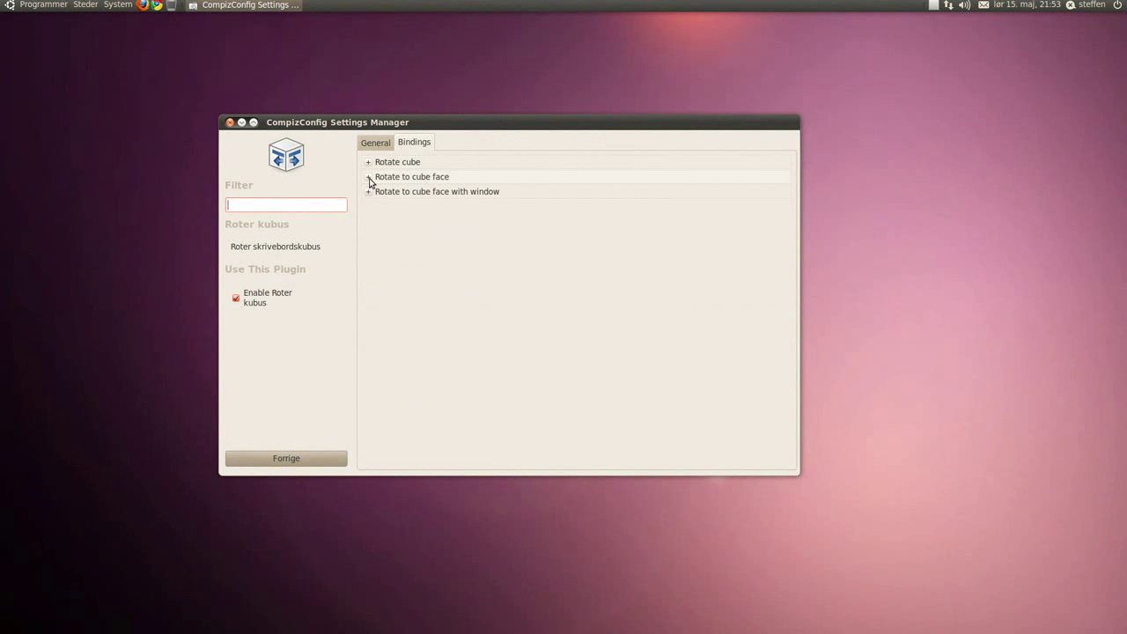
pyautogui.click(369, 178)
pyautogui.click(369, 178)
pyautogui.click(369, 193)
pyautogui.click(369, 193)
pyautogui.click(307, 463)
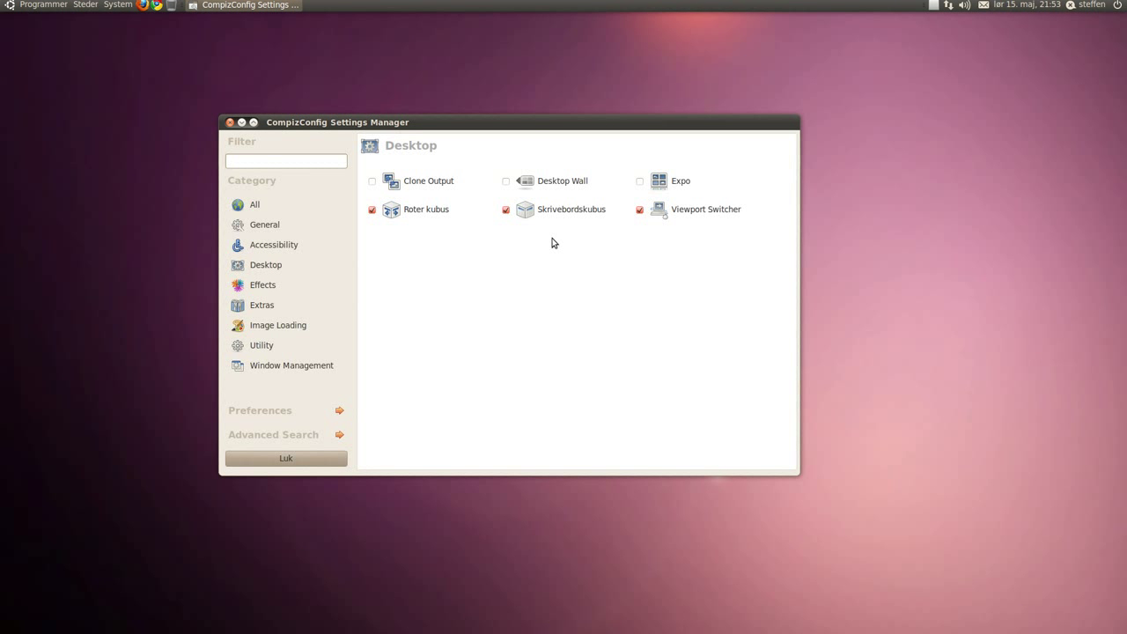
# Step: Review the Skrivebordskubus General, Behaviour and Appearance settings, testing the Fold ud binding along the way
pyautogui.click(565, 213)
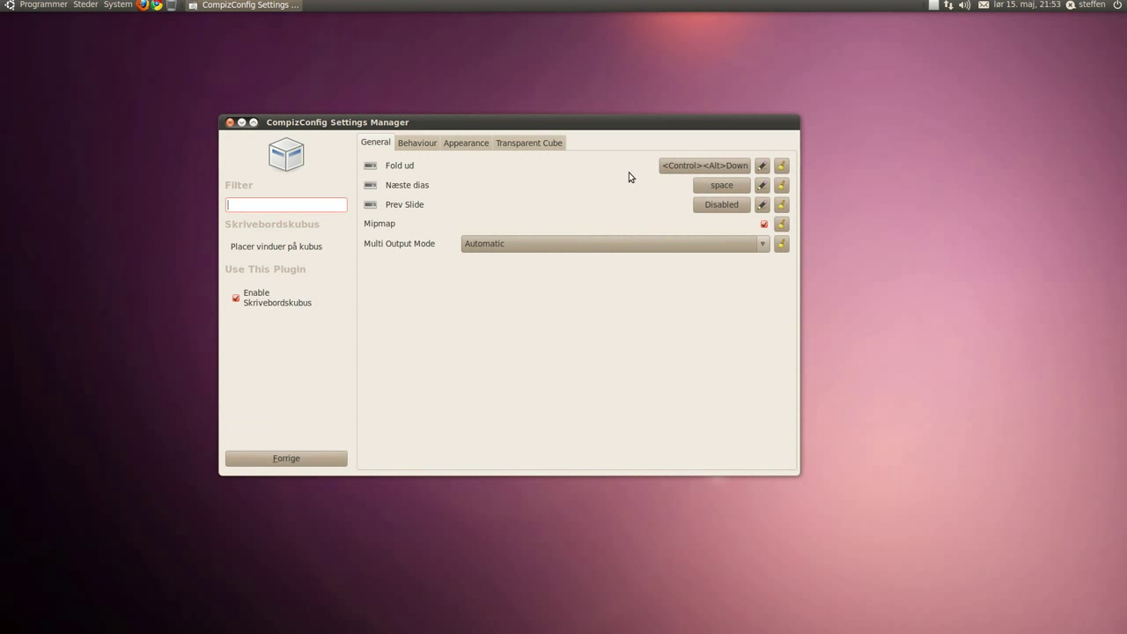
pyautogui.hotkey('ctrl', 'alt', 'Down')
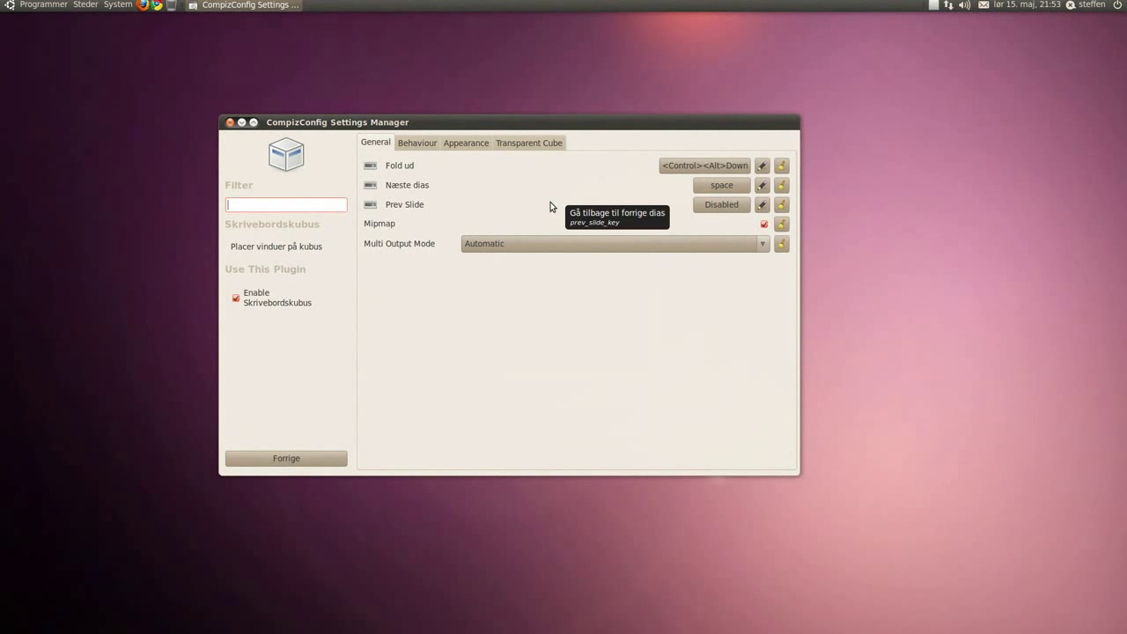
pyautogui.click(417, 144)
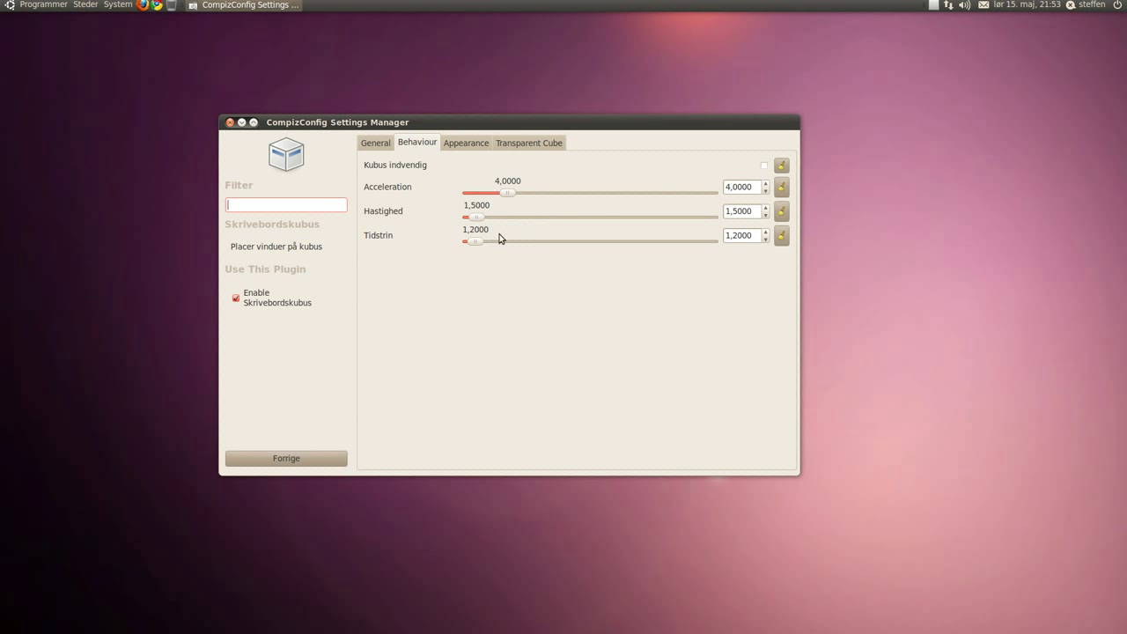
pyautogui.click(457, 146)
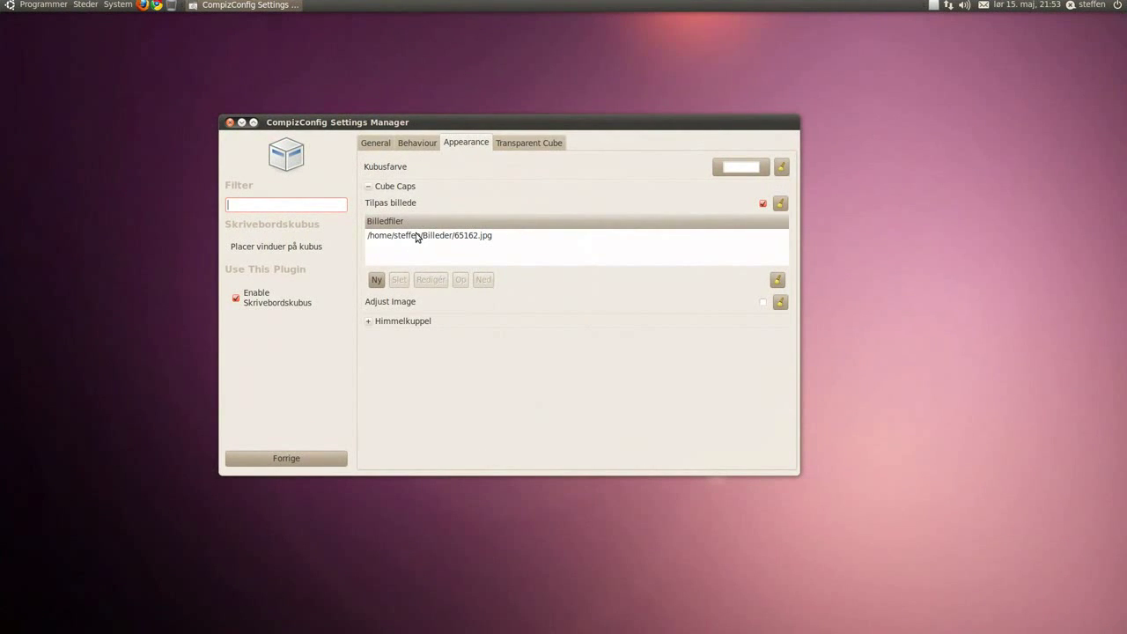
pyautogui.click(414, 238)
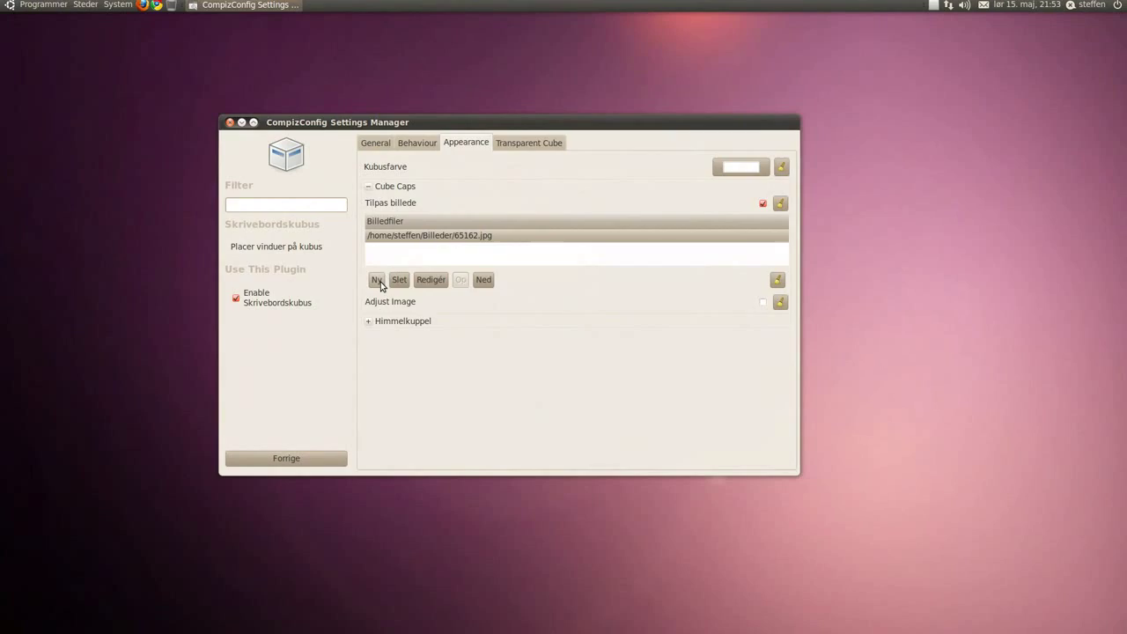
pyautogui.click(377, 280)
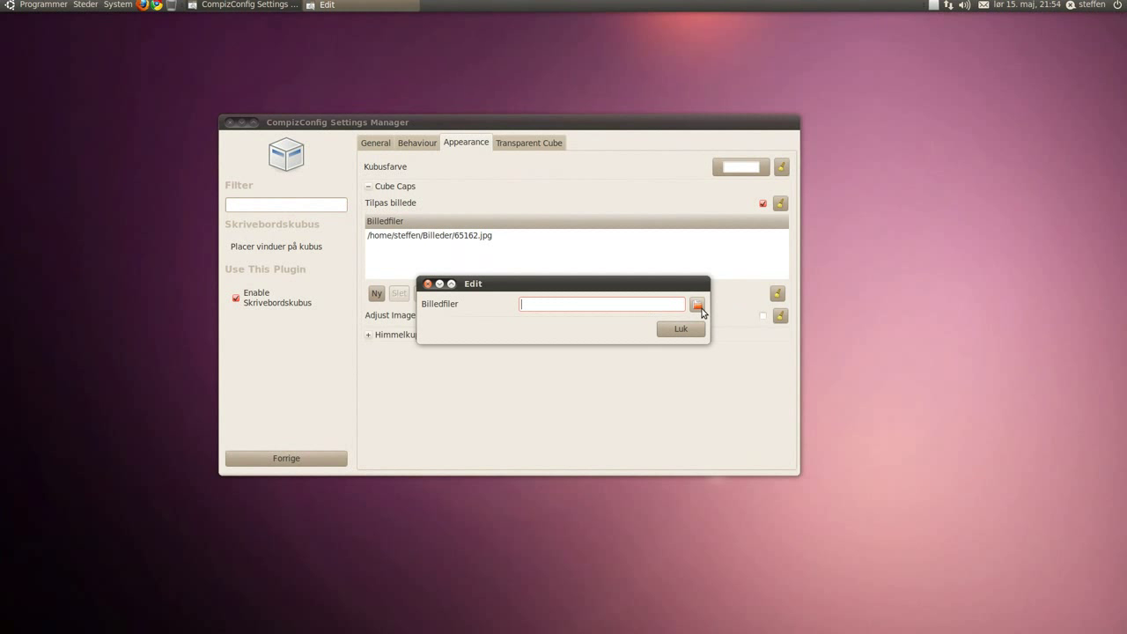
pyautogui.click(697, 306)
pyautogui.click(697, 332)
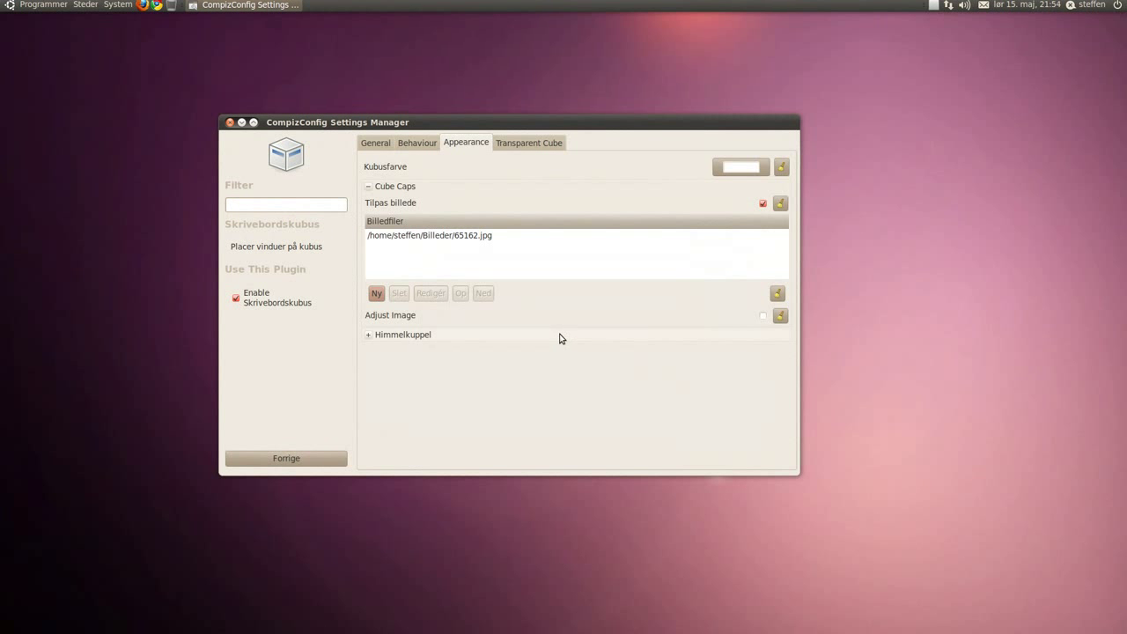
pyautogui.click(762, 206)
pyautogui.click(765, 205)
# Step: Show the Himmelkuppel settings and browse the Billeder folder for a skydome image
pyautogui.click(370, 336)
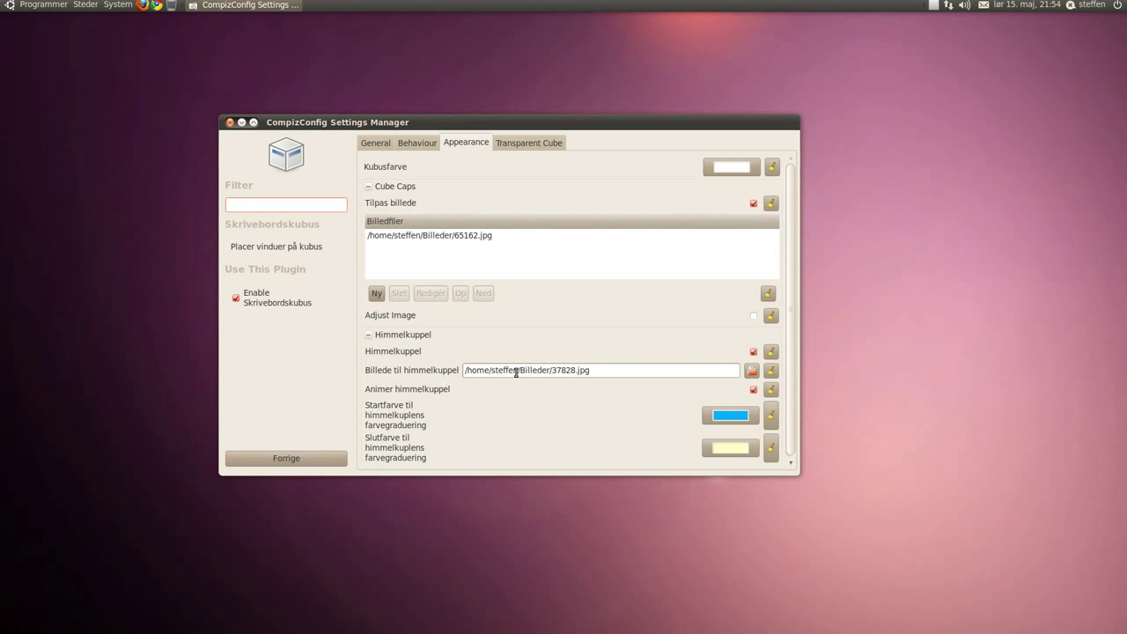
pyautogui.click(751, 371)
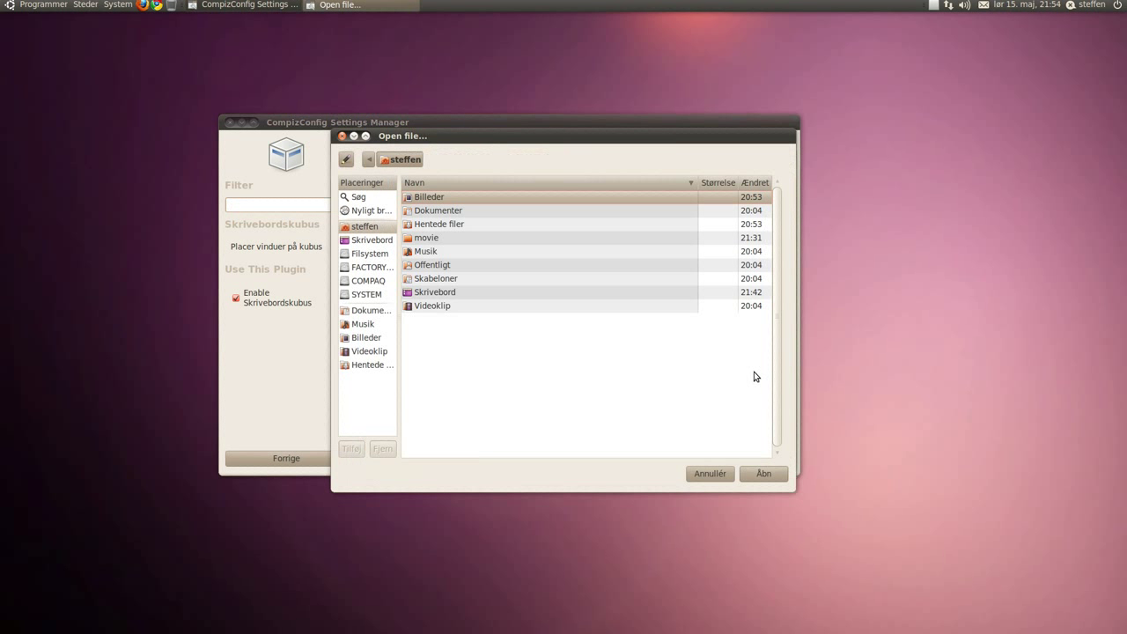
pyautogui.doubleClick(448, 197)
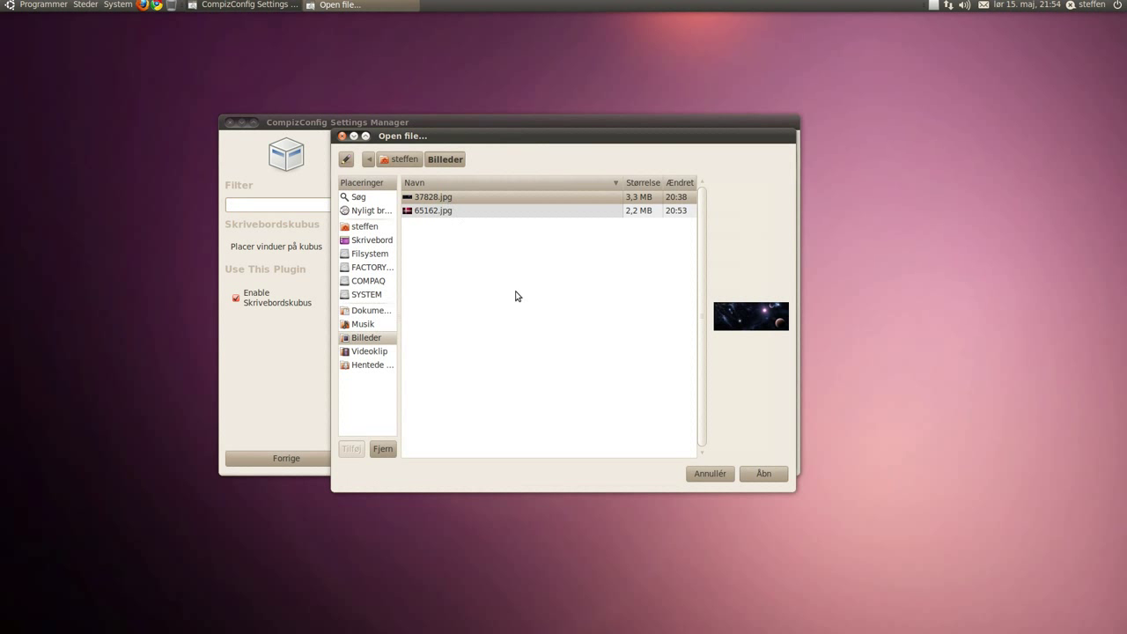
# Step: View 37828.jpg from the Billeder folder in the file manager, and close the image and the folder window
pyautogui.click(99, 9)
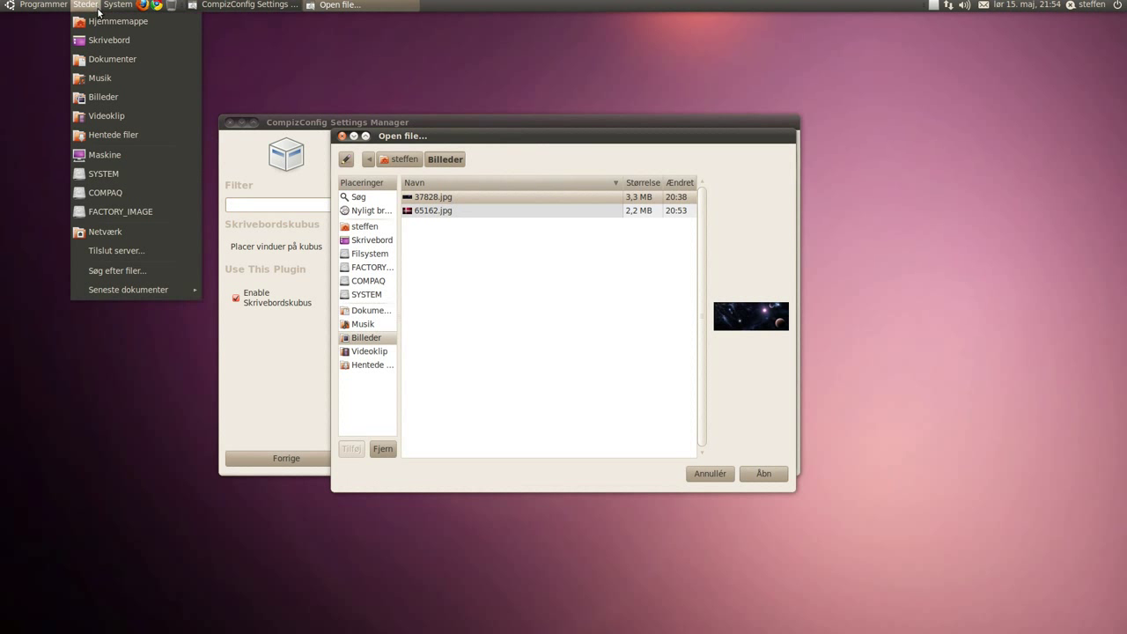
pyautogui.click(109, 97)
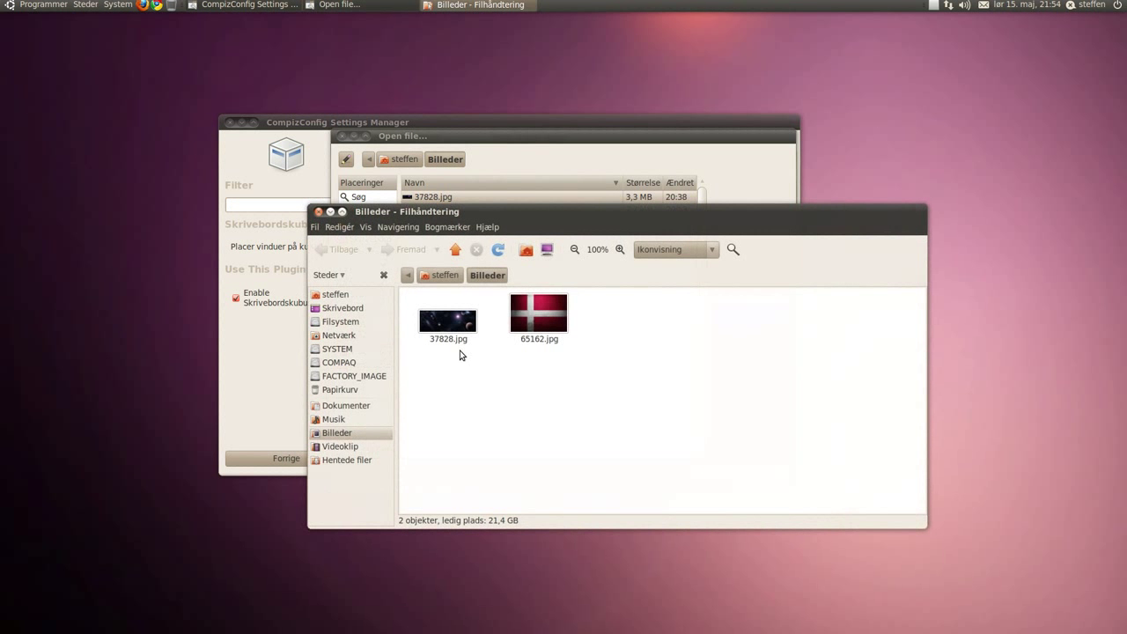
pyautogui.doubleClick(445, 332)
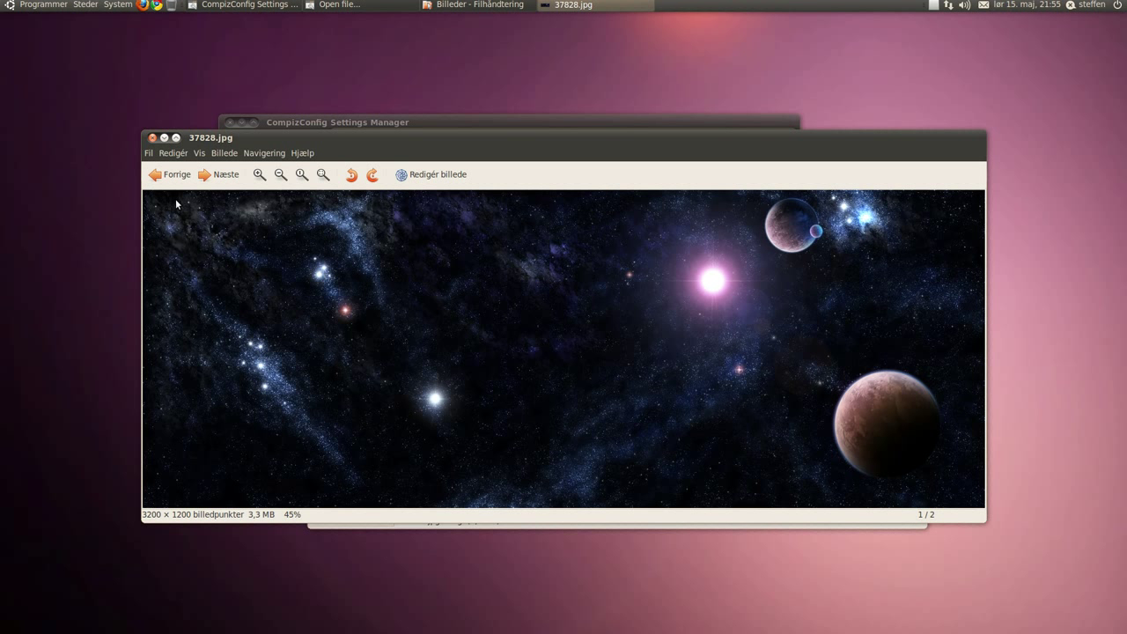
pyautogui.click(152, 138)
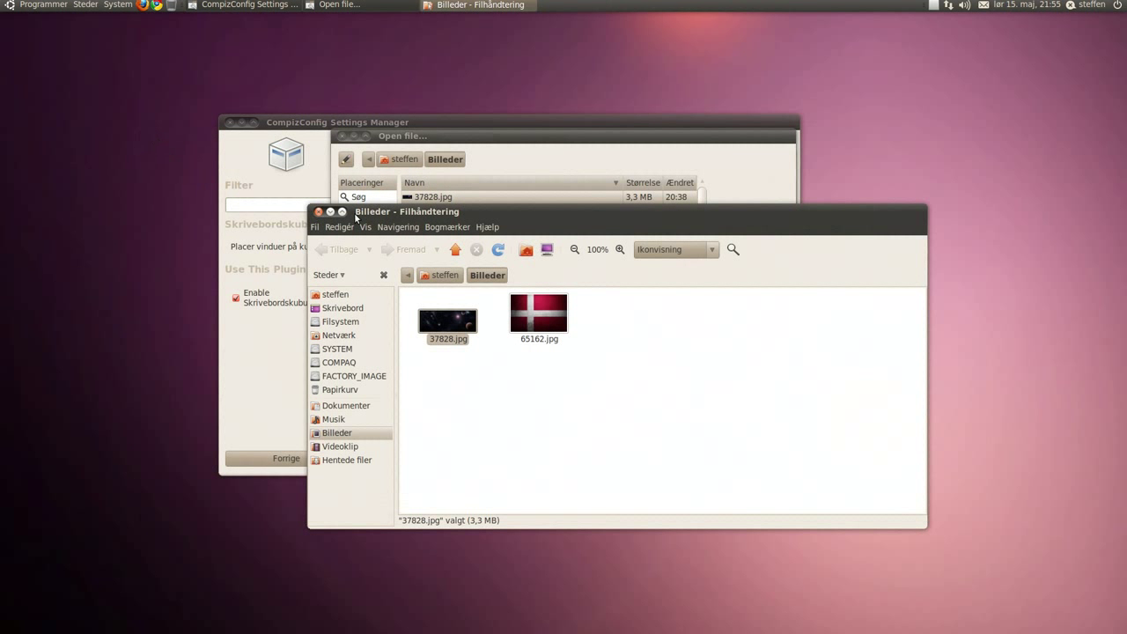
pyautogui.click(319, 212)
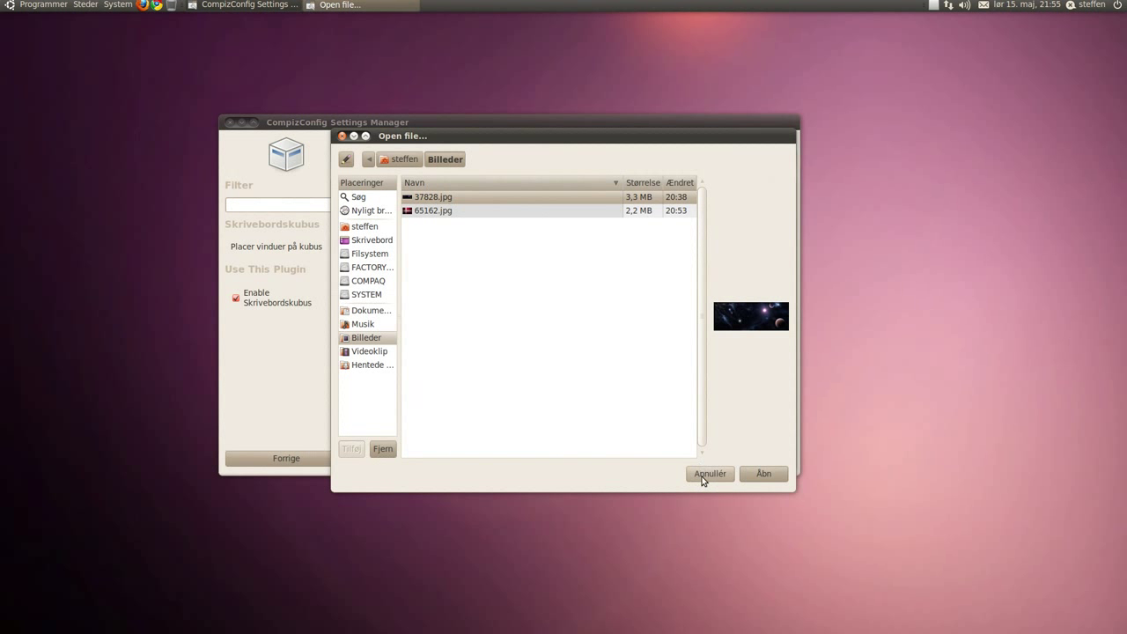
# Step: Cancel the skydome image selection and enable Animer himmelkuppel
pyautogui.click(708, 474)
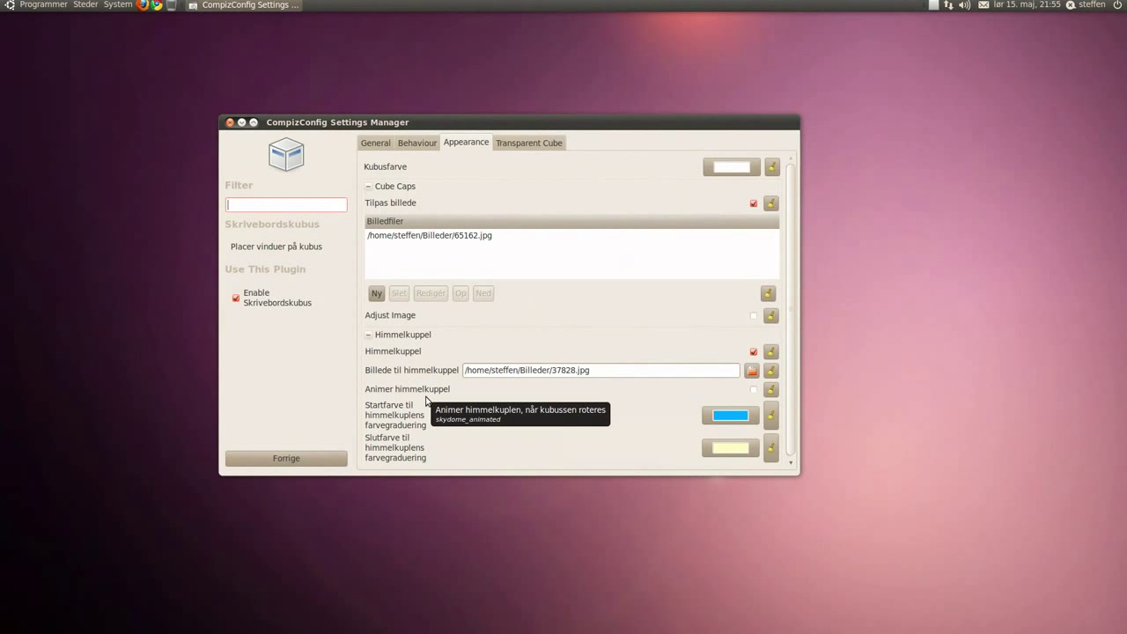
pyautogui.click(757, 393)
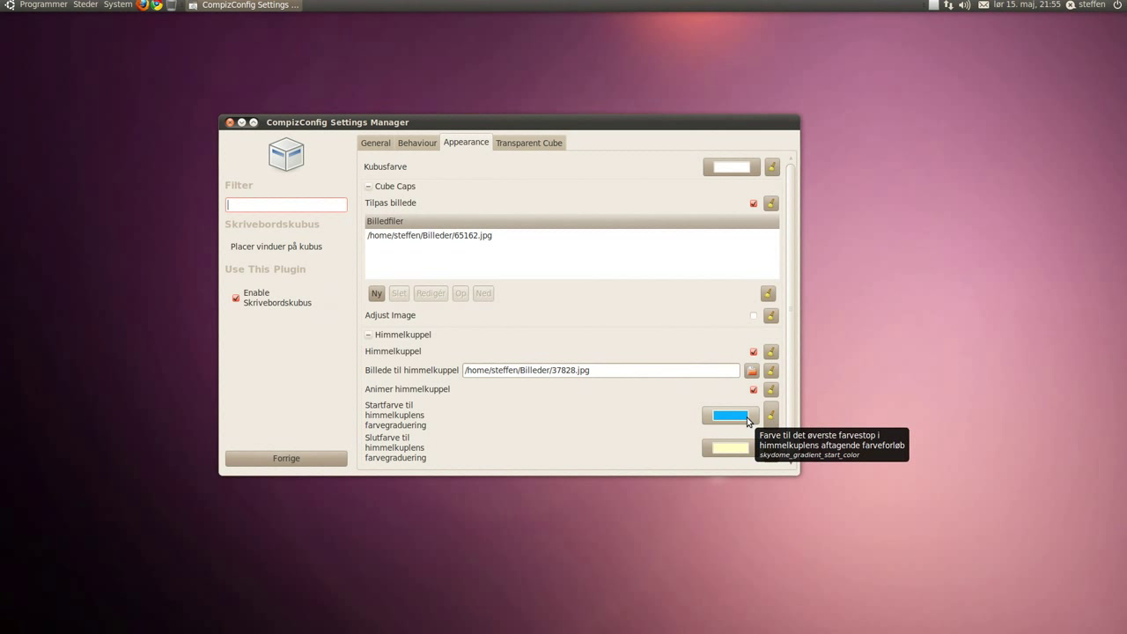
# Step: Try a lower Opacity During Rotation in the Transparent Cube settings and leave the Skrivebordskubus plugin
pyautogui.click(525, 144)
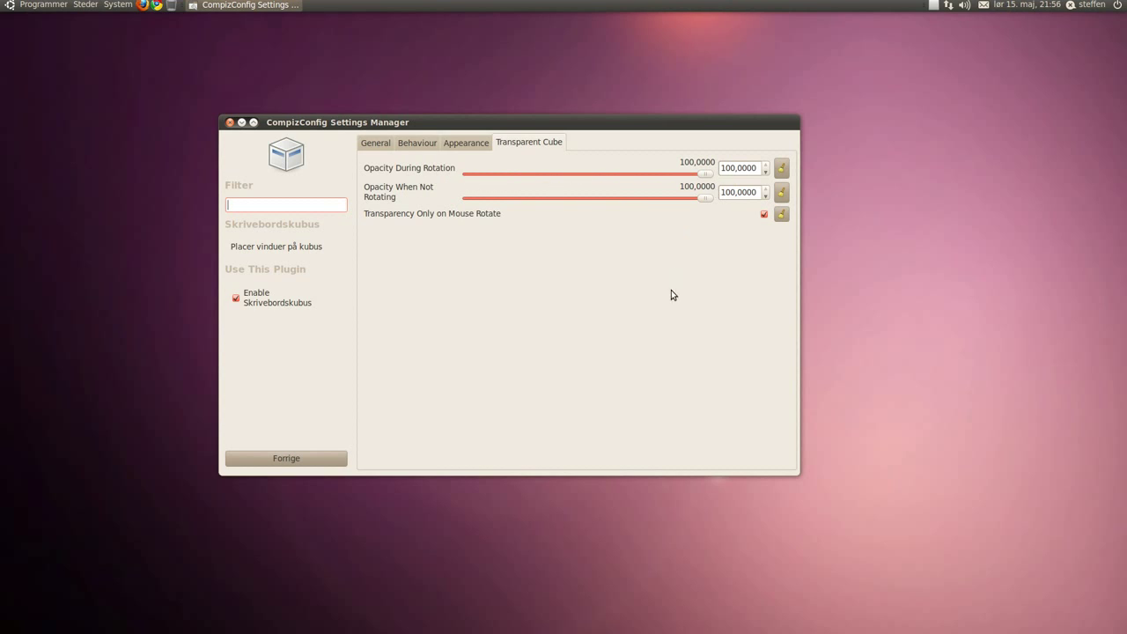
pyautogui.moveTo(671, 289); pyautogui.dragTo(684, 88)
pyautogui.moveTo(706, 176); pyautogui.dragTo(583, 180)
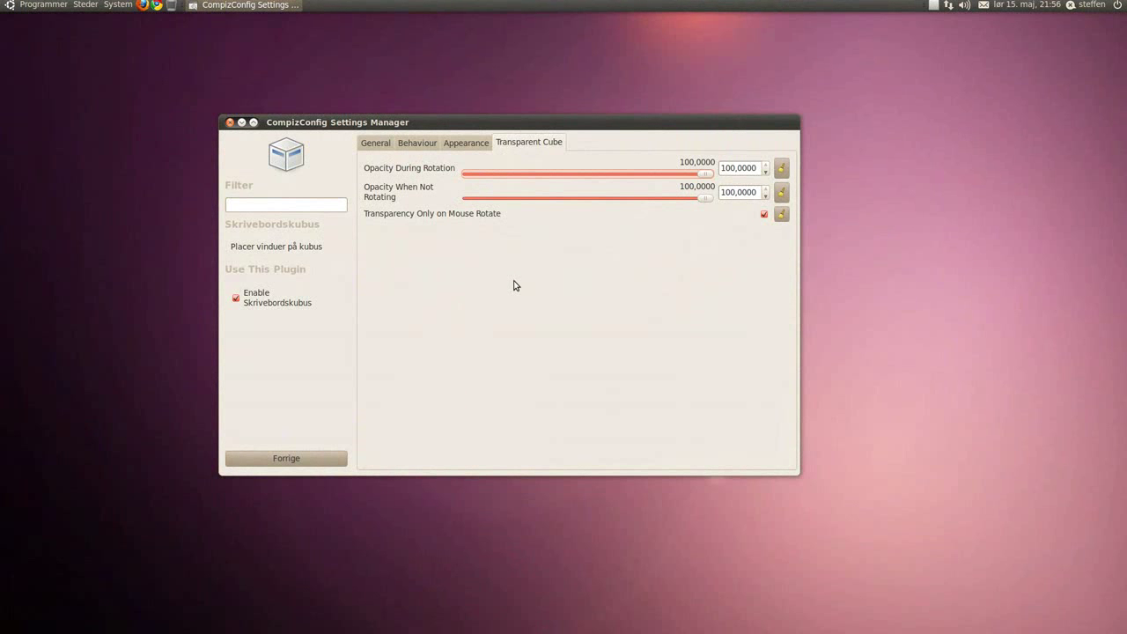
pyautogui.click(315, 455)
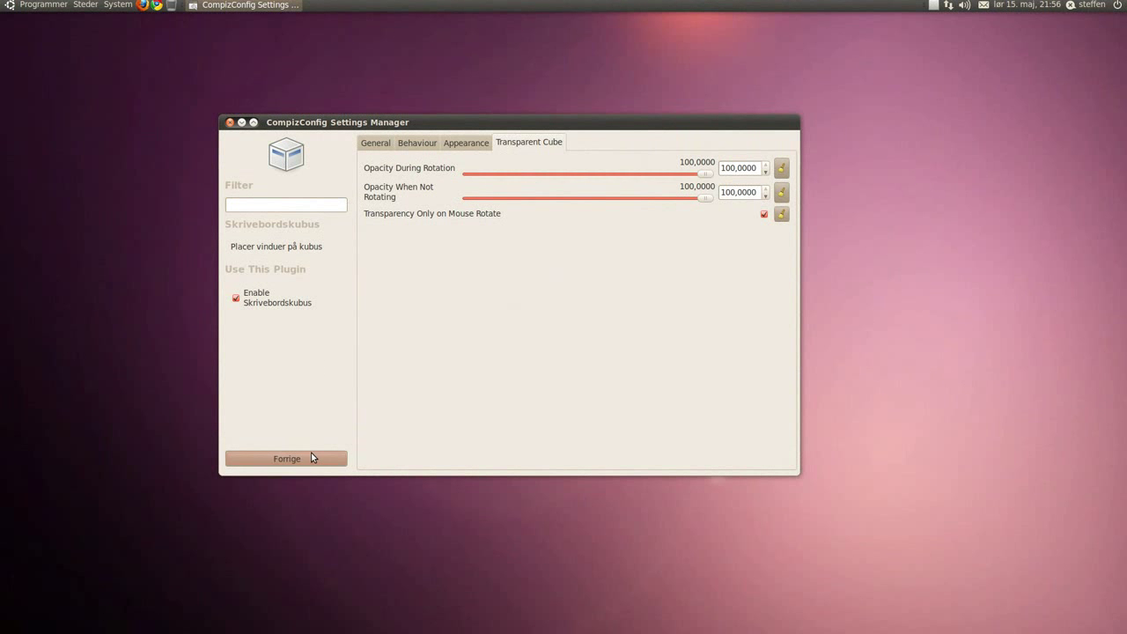